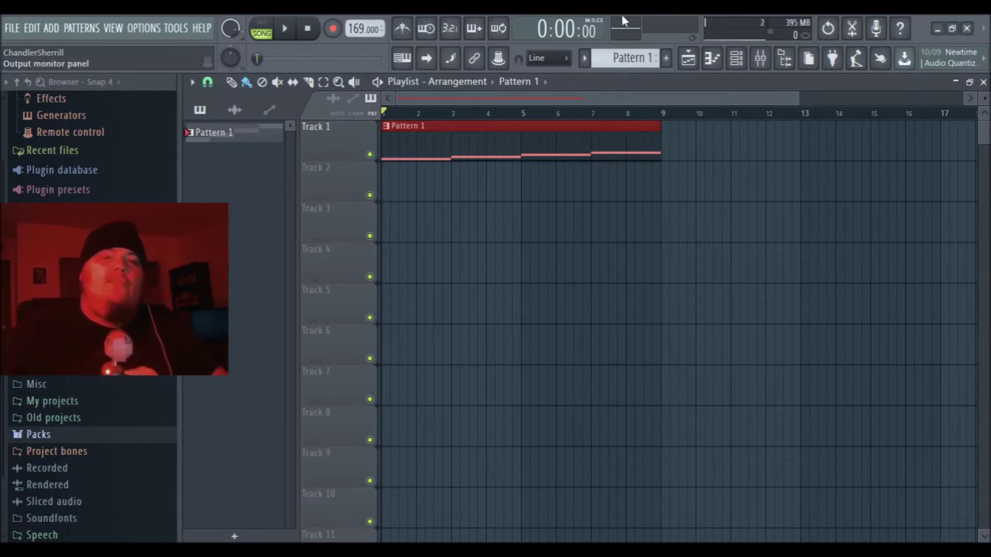
Open the Serato Sample channel and play the chopped kodak picture sample at 159 BPM in its original key.
click(760, 58)
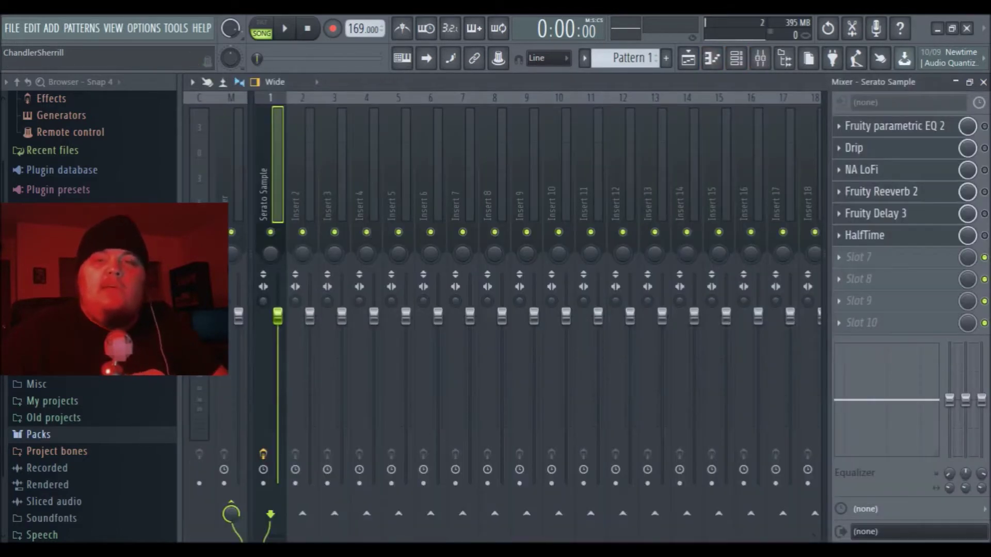
click(688, 58)
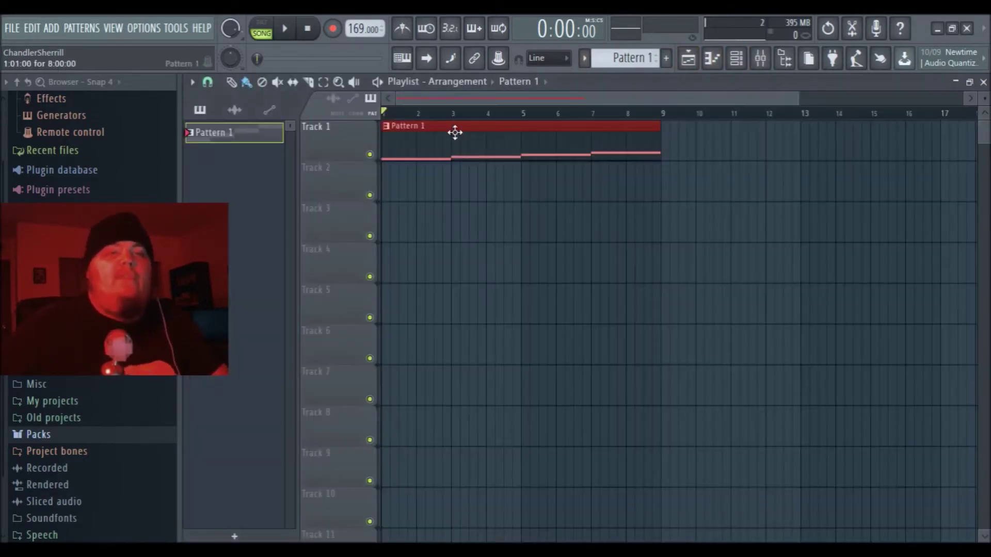
click(736, 58)
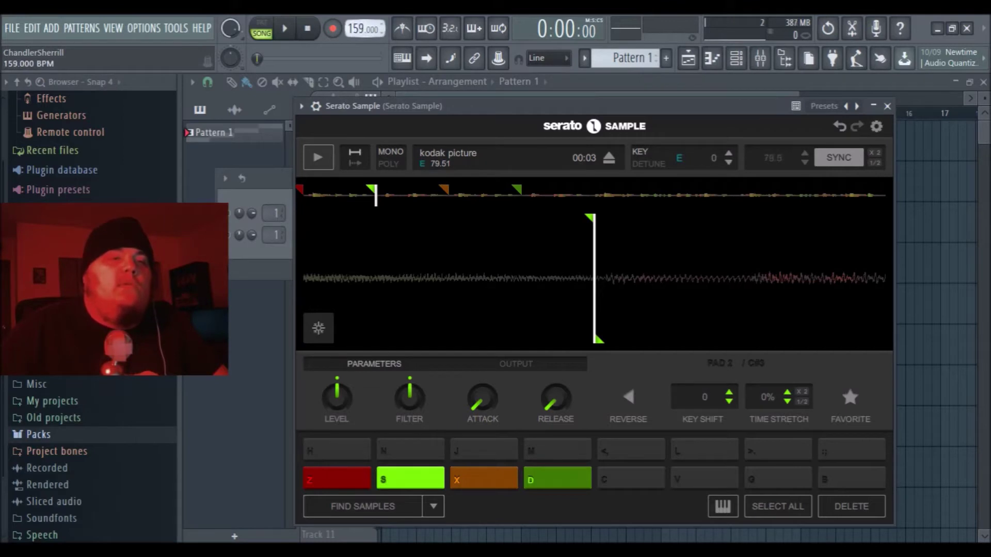
click(285, 28)
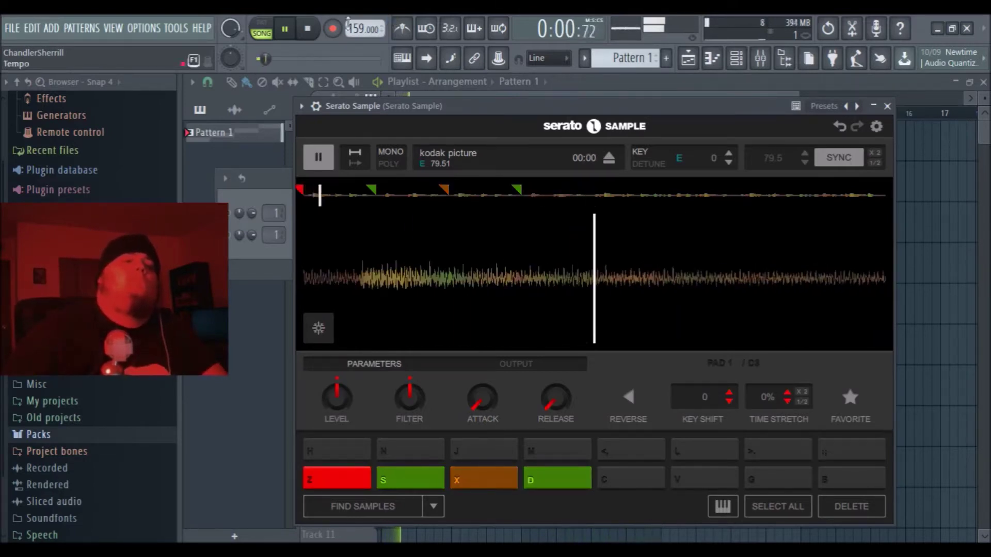
click(307, 29)
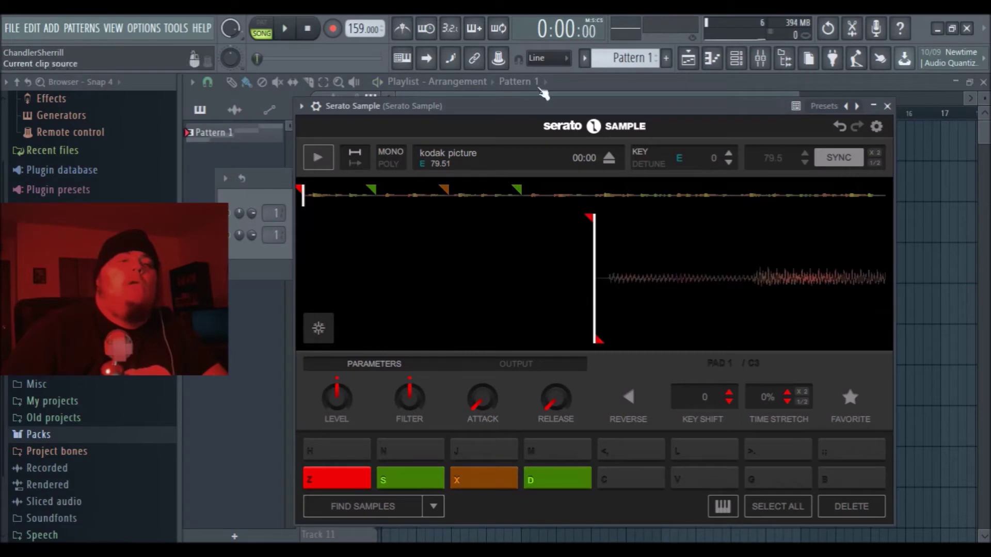
Lower the sample's key by 2 semitones to D and audition the pattern at 159 BPM and at 169 BPM.
click(728, 162)
click(728, 162)
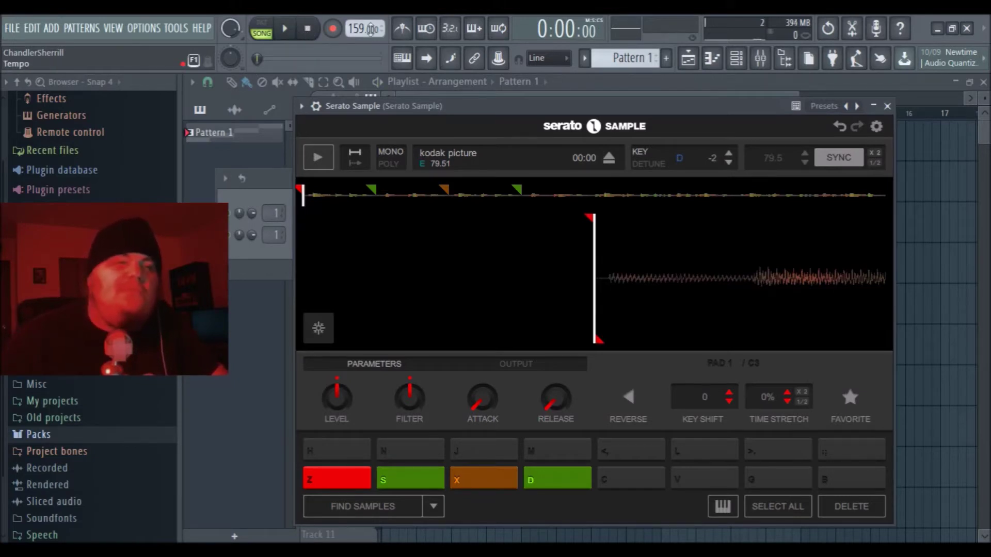
click(288, 30)
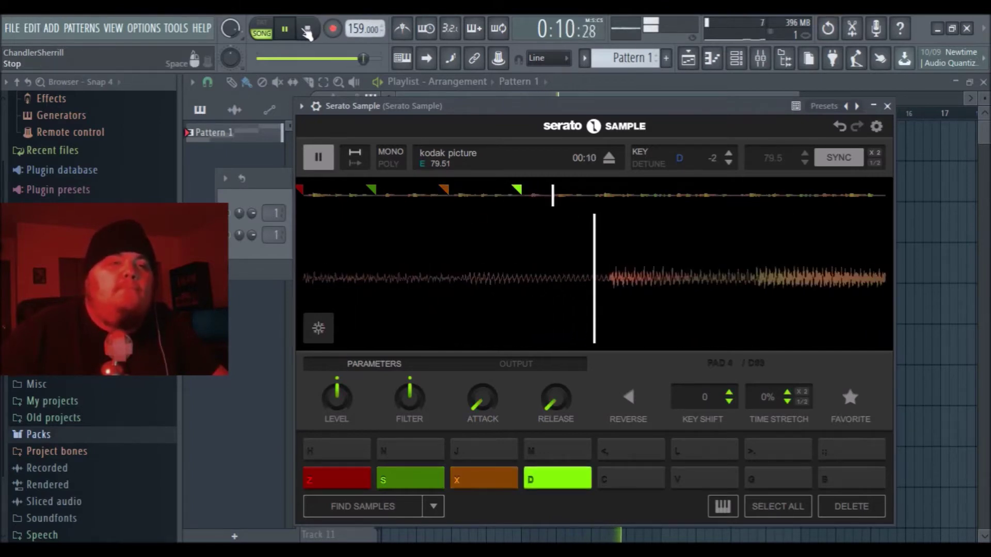
click(309, 31)
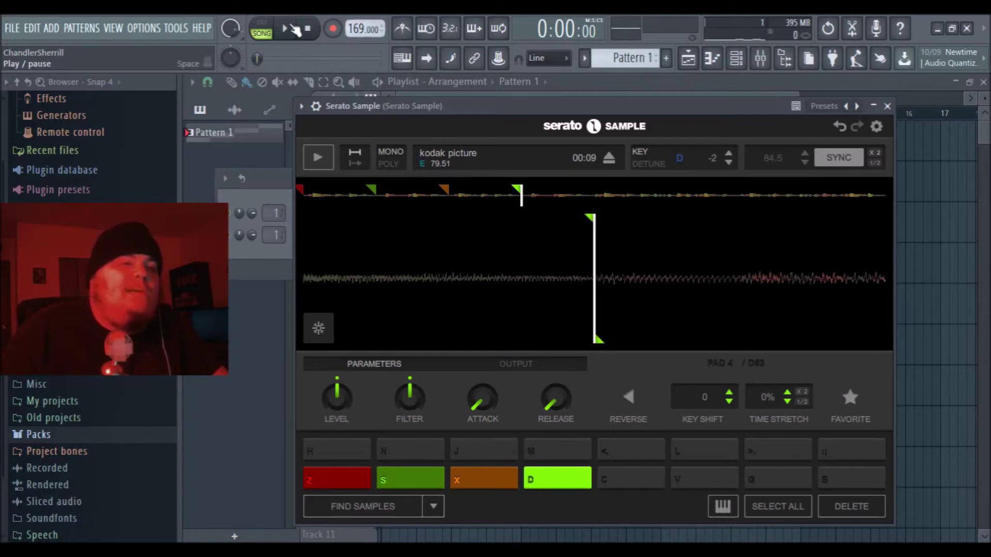
click(295, 30)
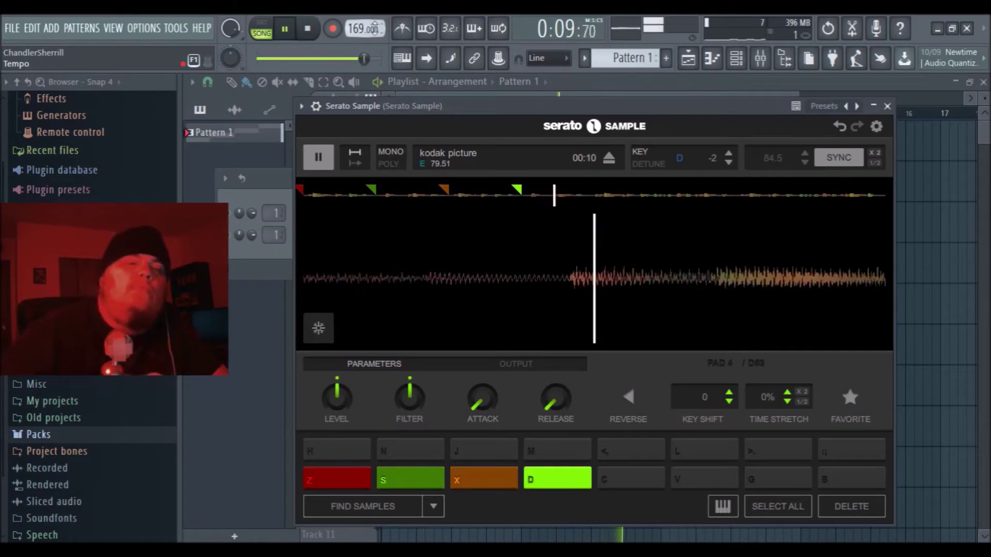
key(space)
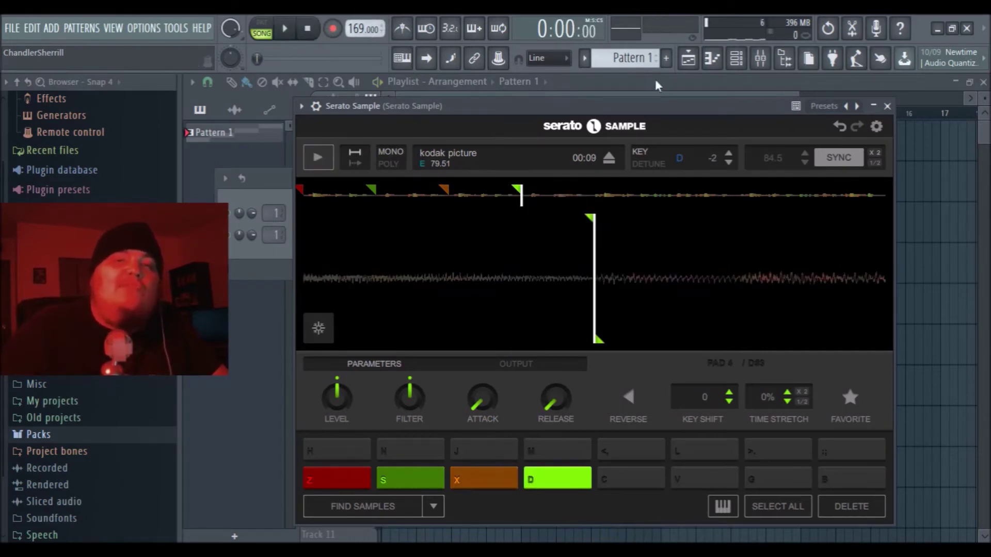
Enable Fruity parametric EQ 2 on the Serato Sample mixer track, review its curve and play the sample through it.
click(760, 59)
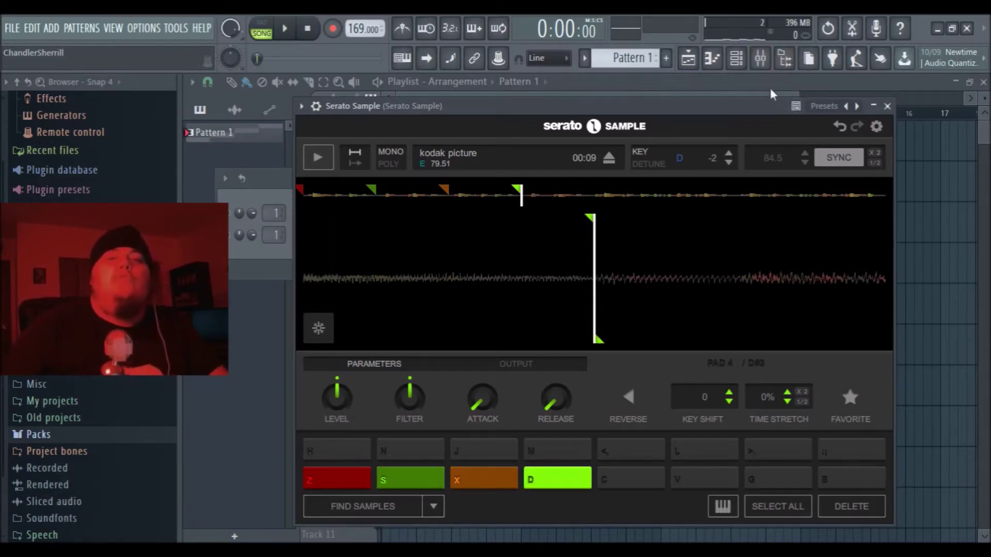
click(760, 59)
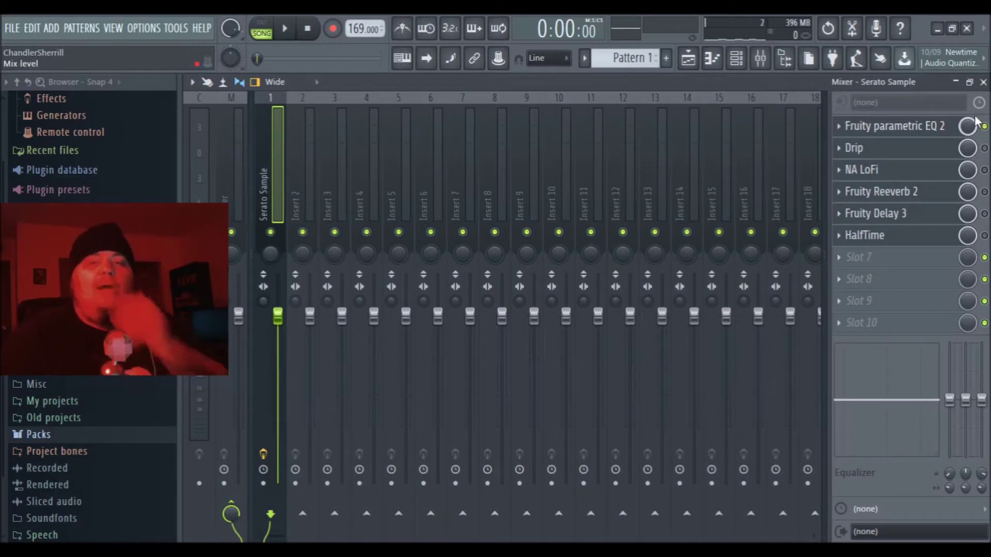
click(932, 127)
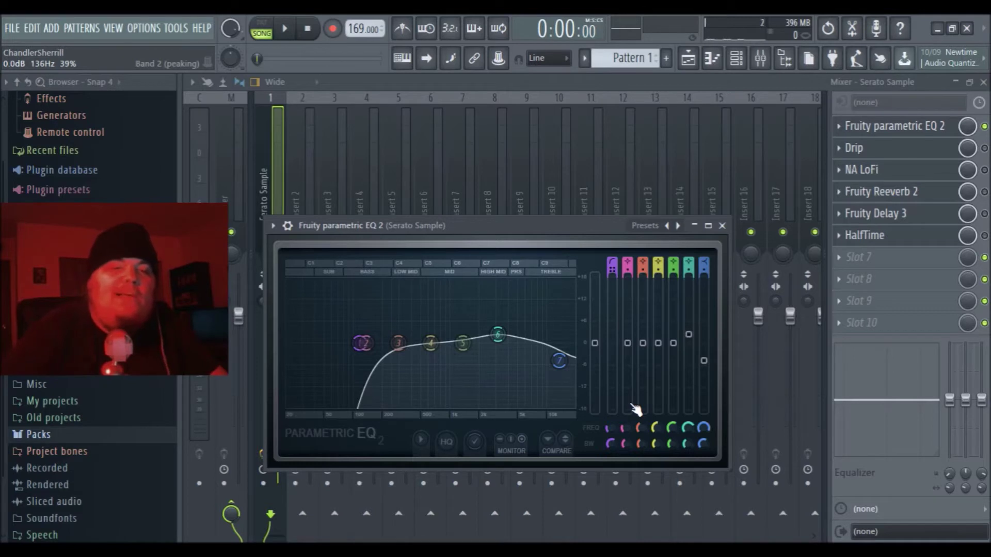
click(297, 27)
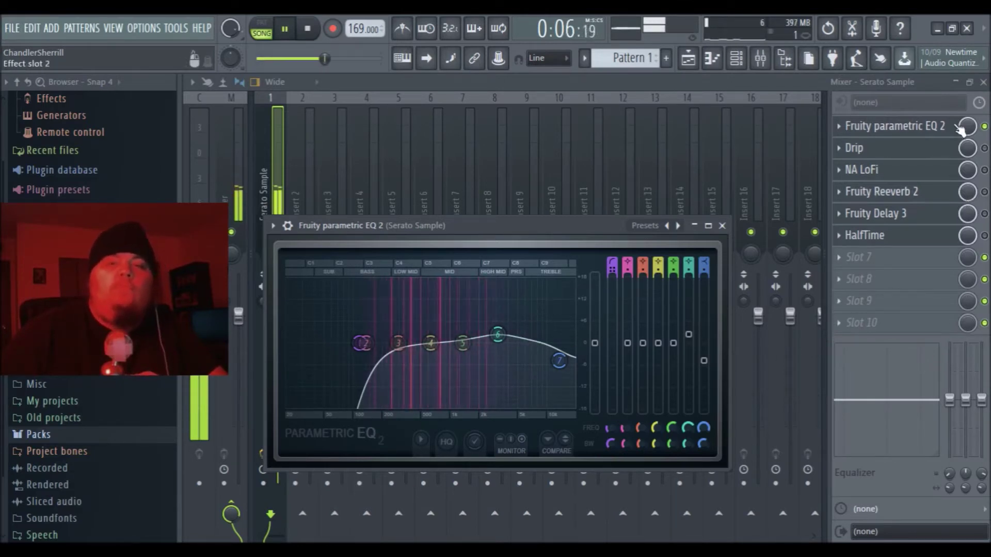
key(space)
key(Escape)
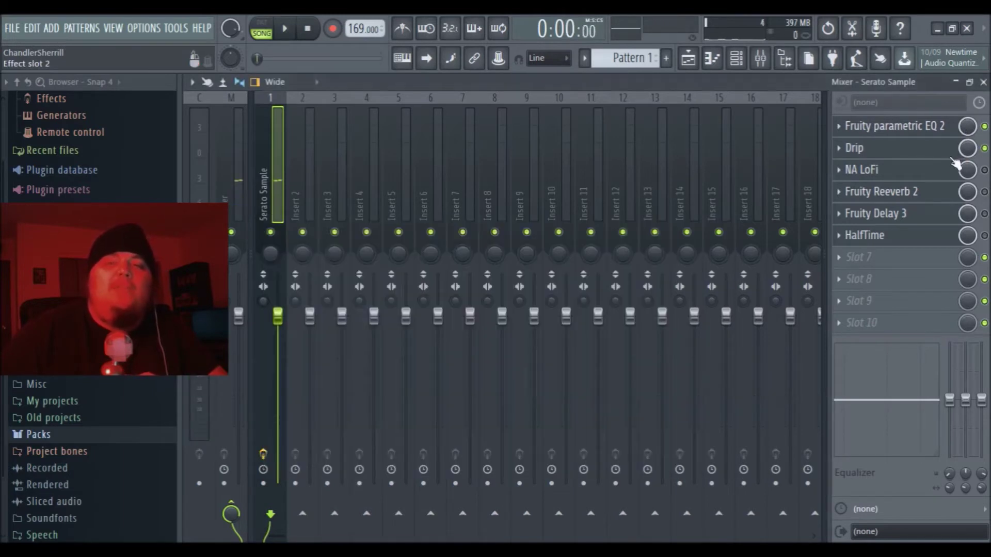
Open the Drip effect with its LO-FI preset, turn Overall fully up and play the sample through it.
click(920, 150)
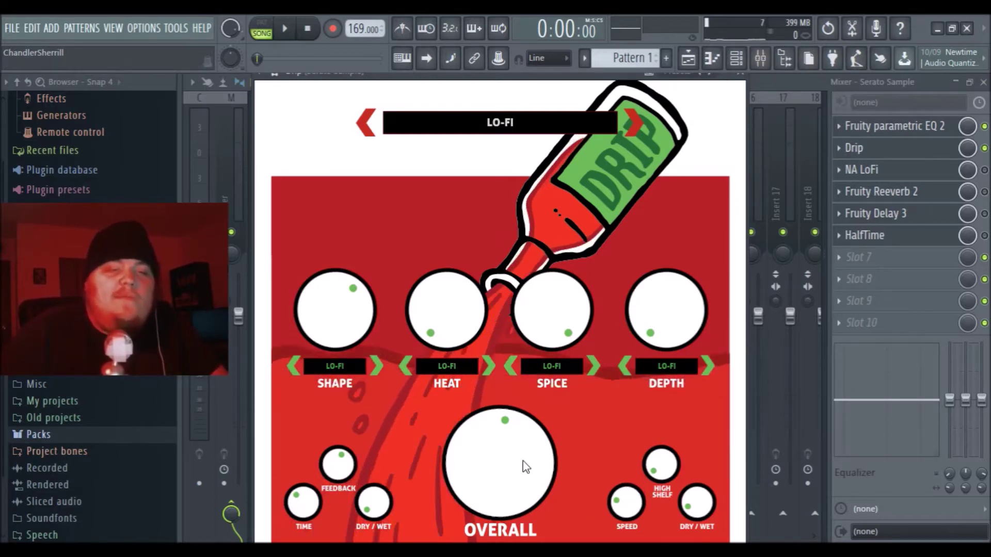
drag(528, 503, 531, 294)
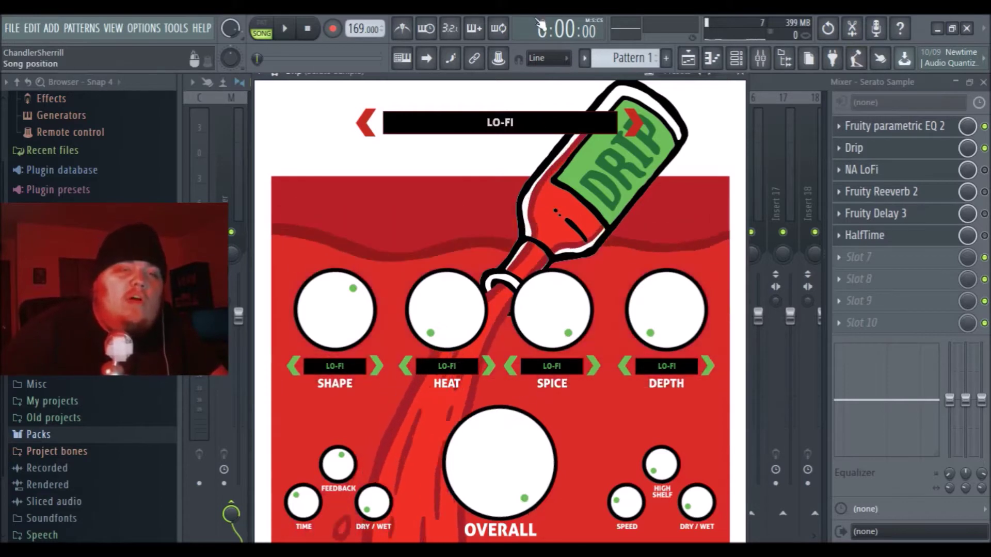
key(space)
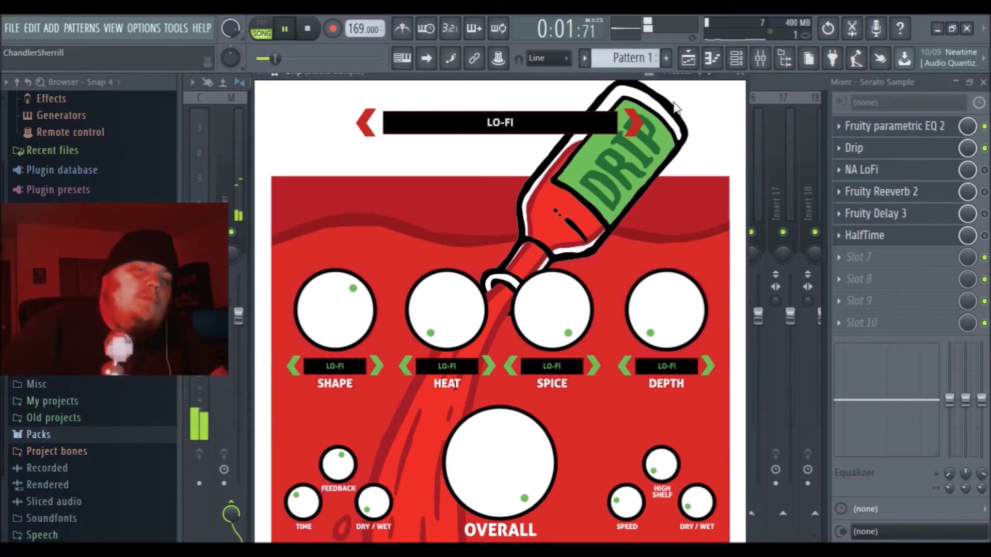
click(307, 29)
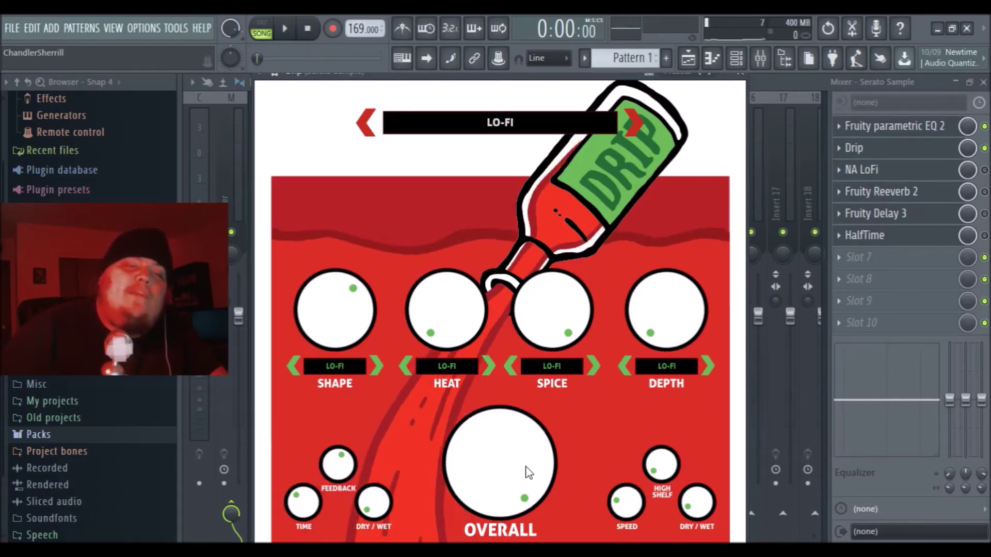
Set Drip's Overall amount to 50% and play the sample through it.
drag(527, 464, 559, 546)
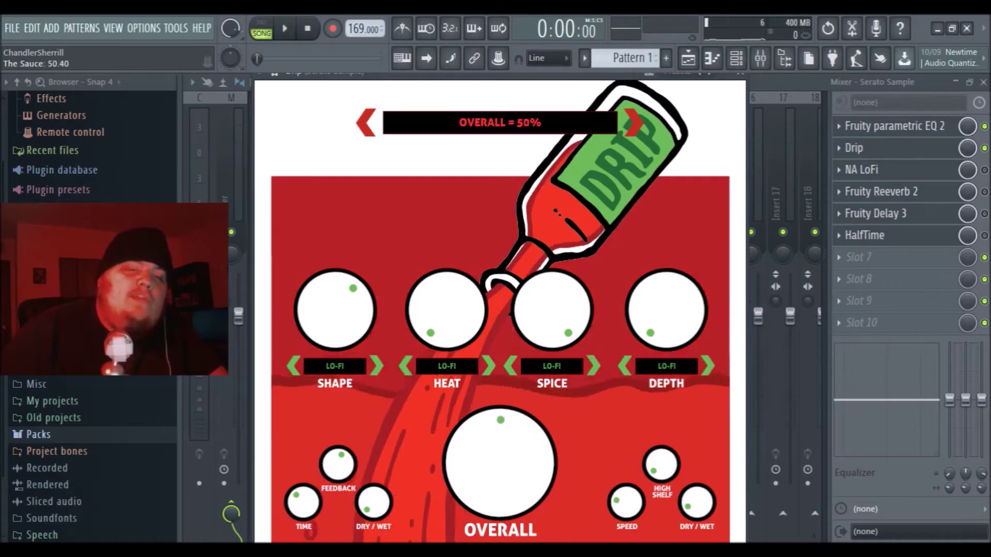
click(286, 29)
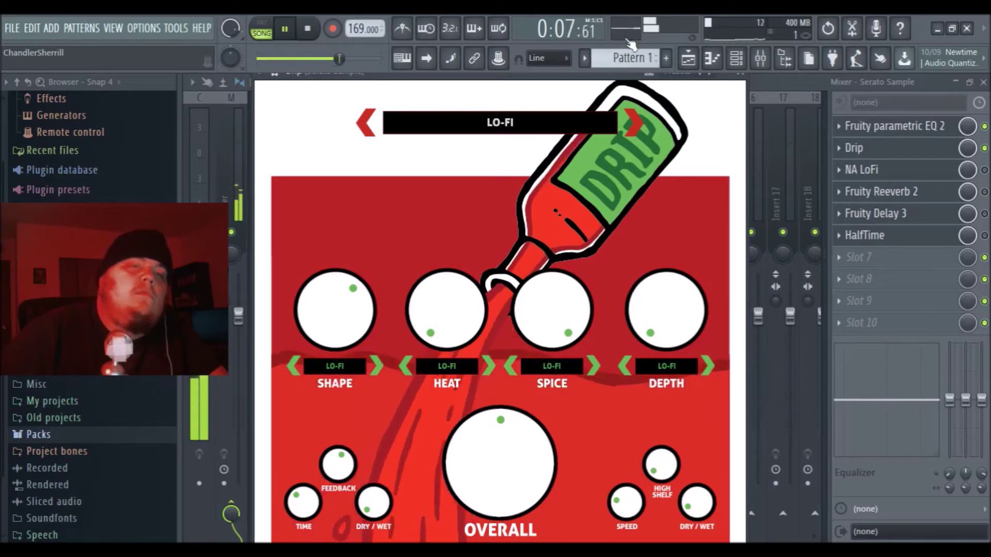
click(312, 32)
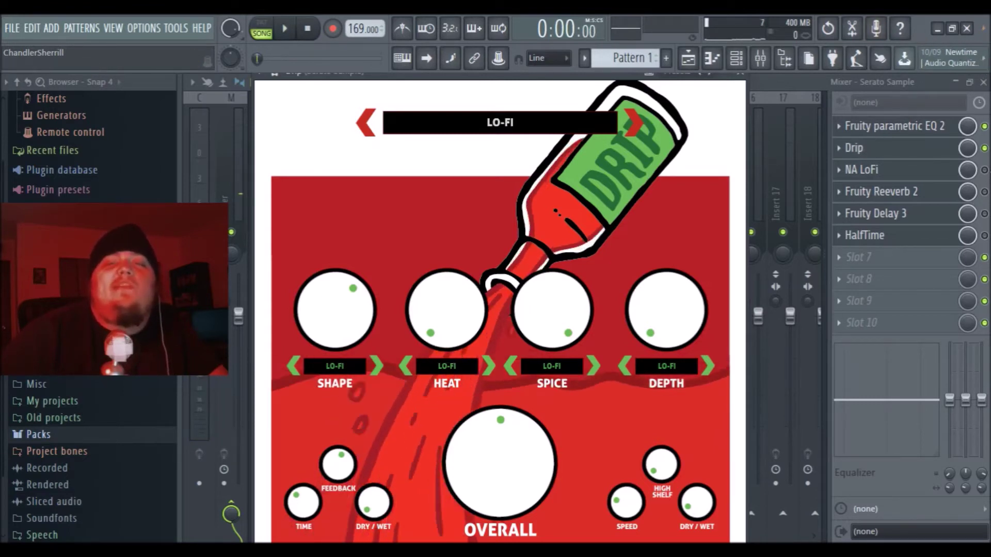
Enable the NA LoFi effect on the Serato Sample track, view its settings and play the sample through it.
click(984, 171)
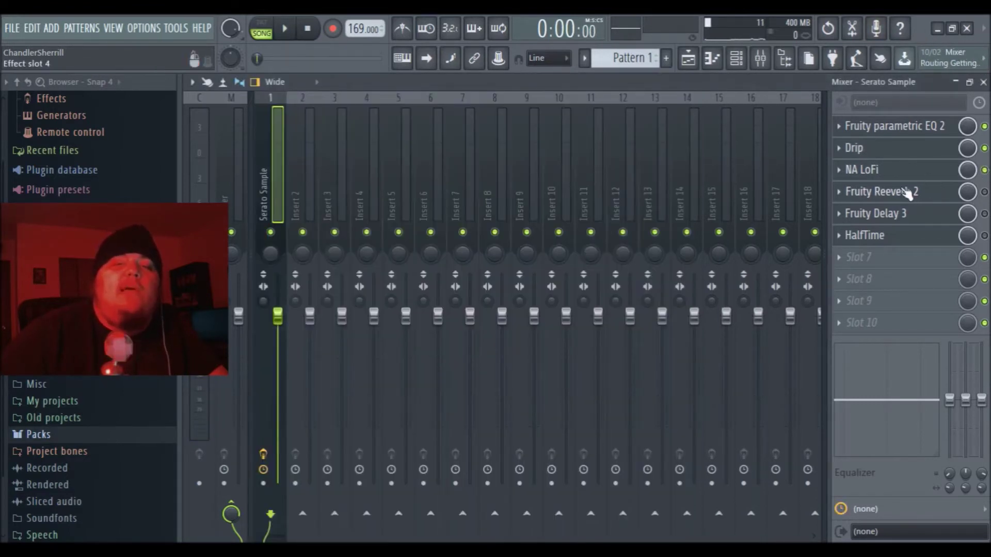
click(880, 169)
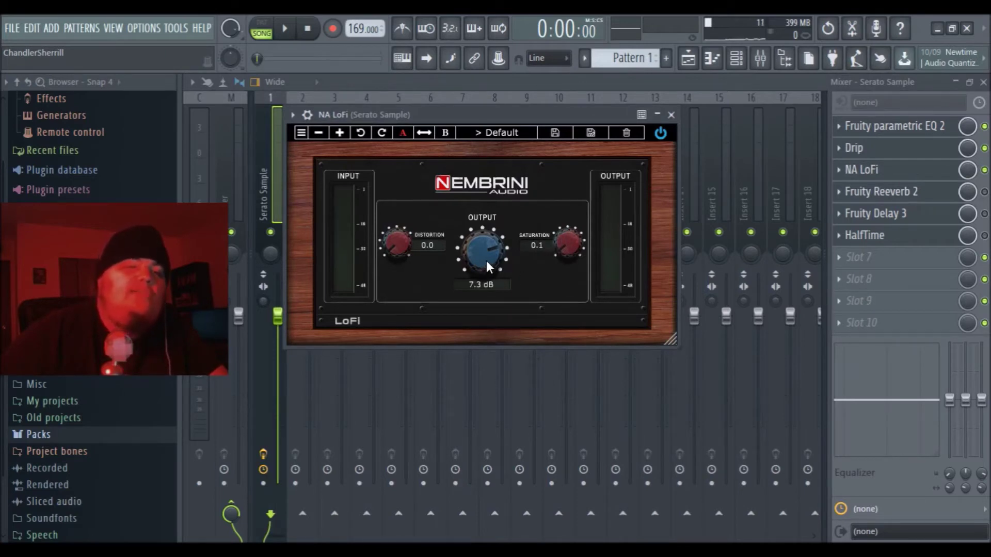
drag(343, 118, 426, 207)
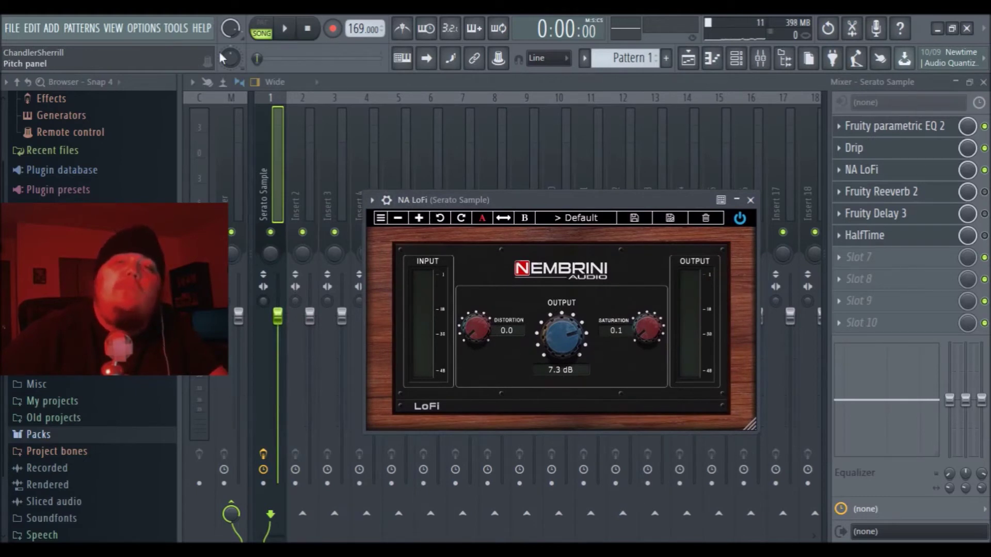
click(285, 28)
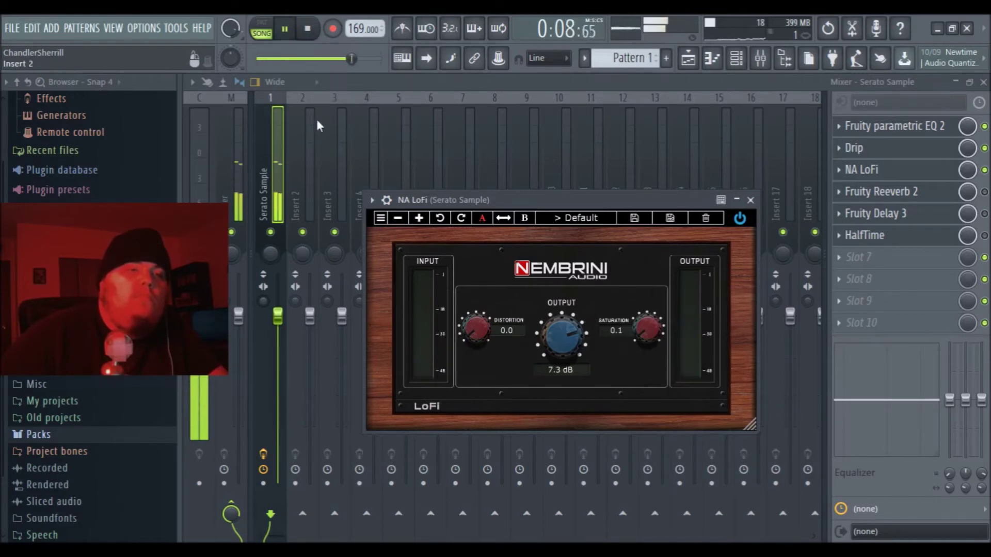
click(308, 29)
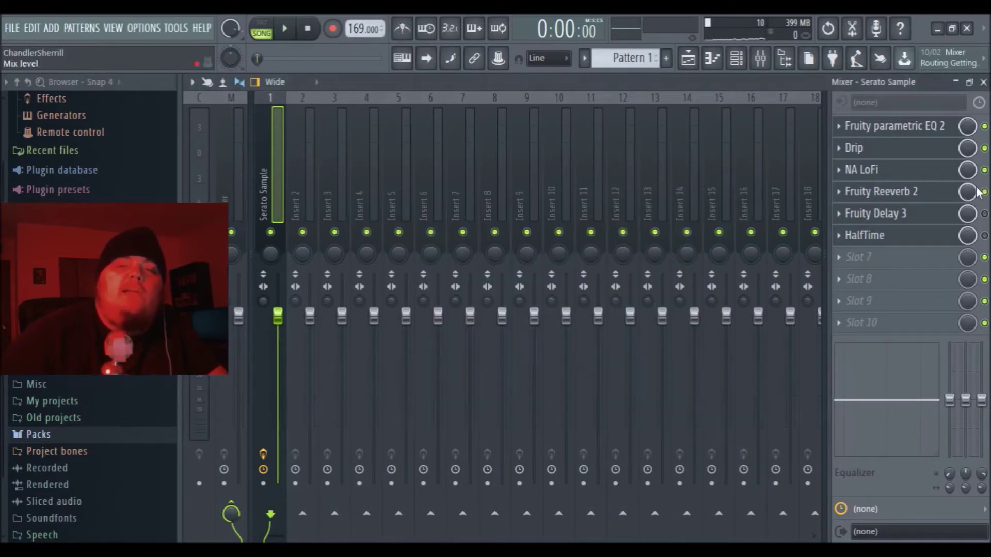
Open Fruity Reeverb 2 with the sadboy preset, raise its wet level to about 50% and audition the sample.
click(881, 191)
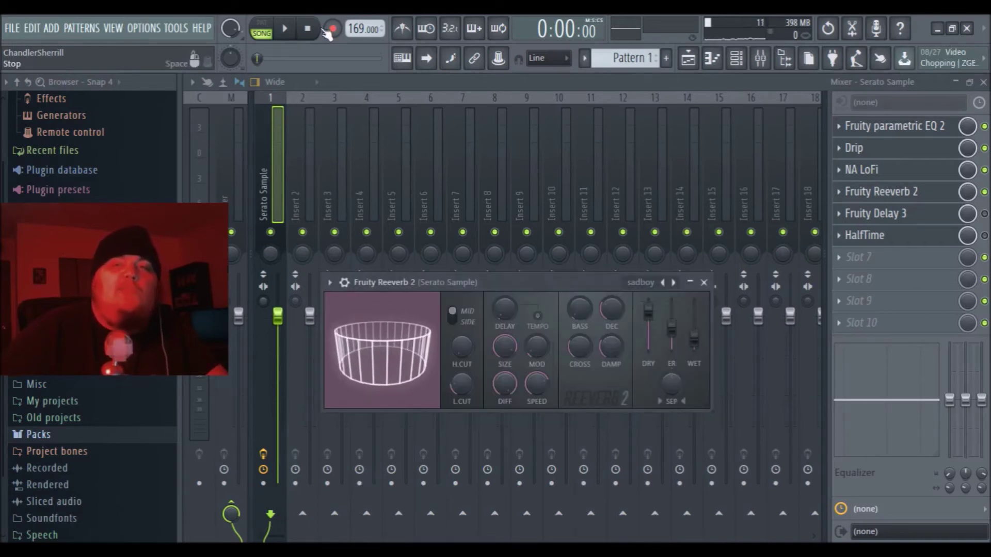
click(300, 30)
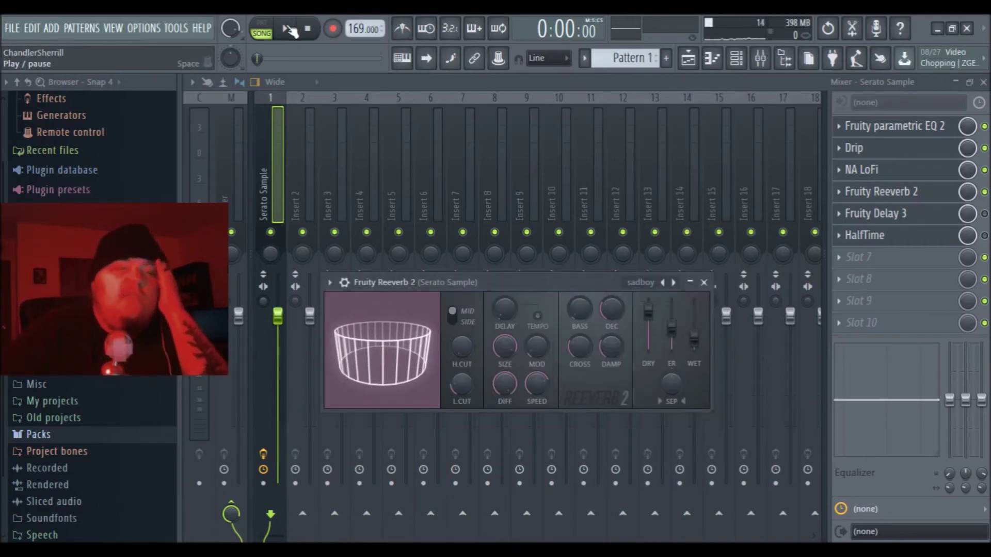
click(308, 30)
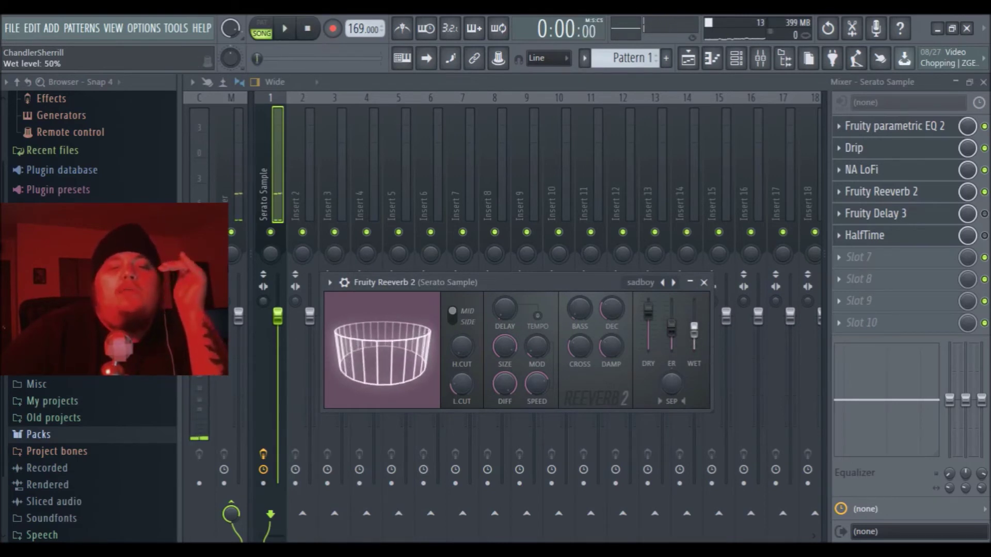
drag(694, 338, 694, 331)
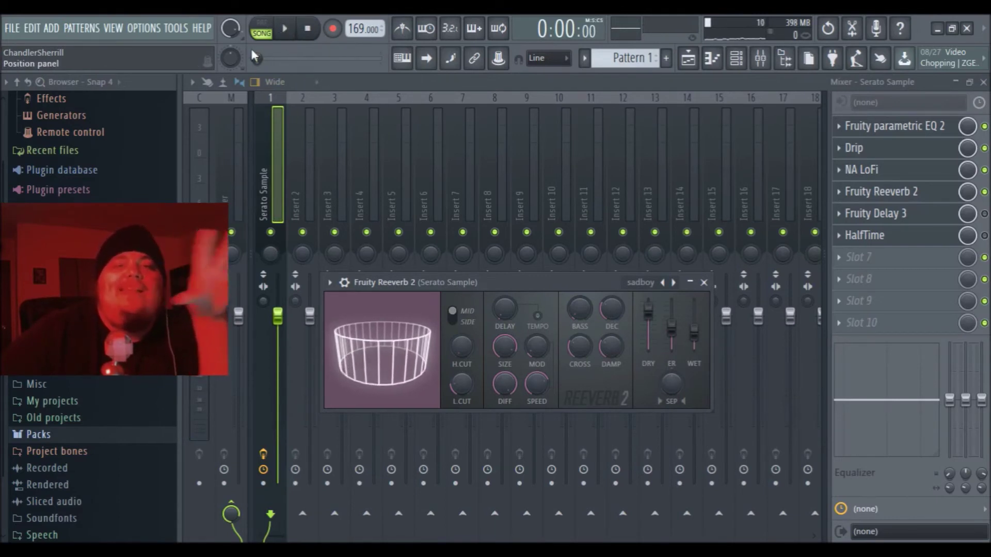
click(281, 30)
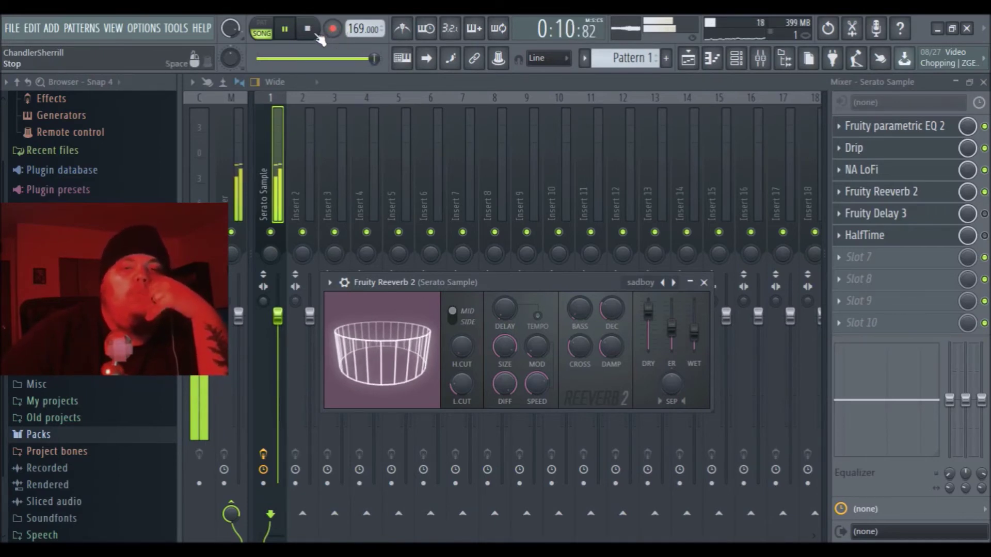
key(space)
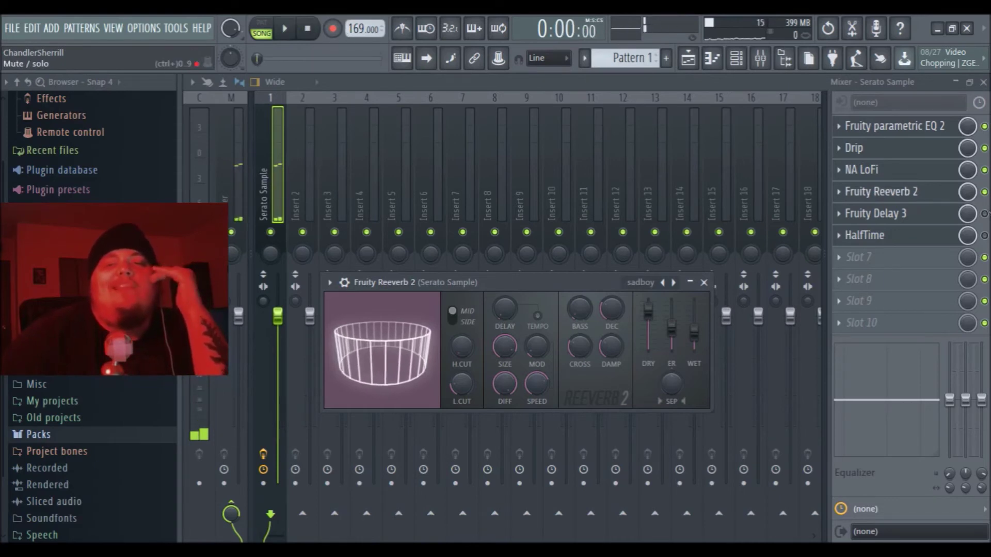
Enable Fruity Delay 3 on the Serato Sample track, open its settings and play the sample through it.
click(985, 214)
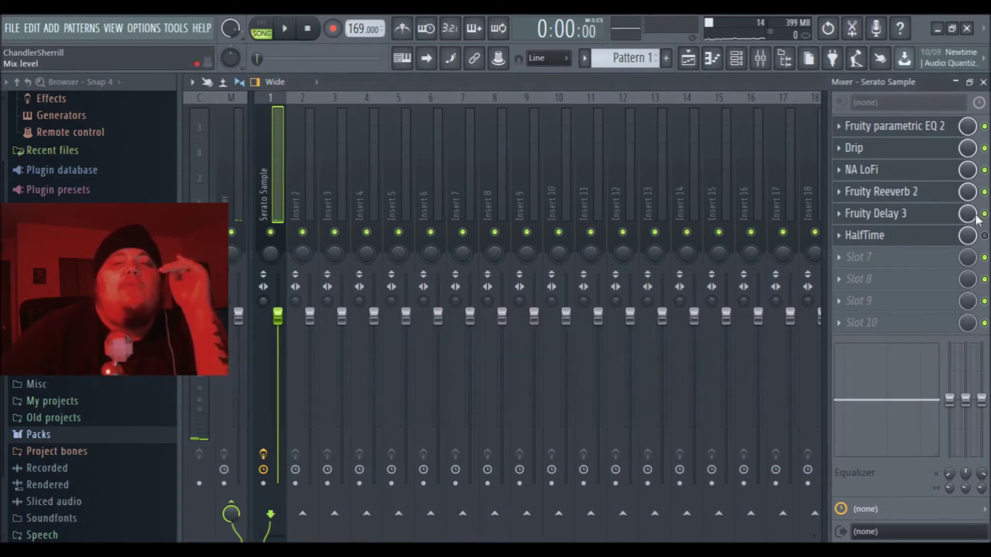
click(904, 216)
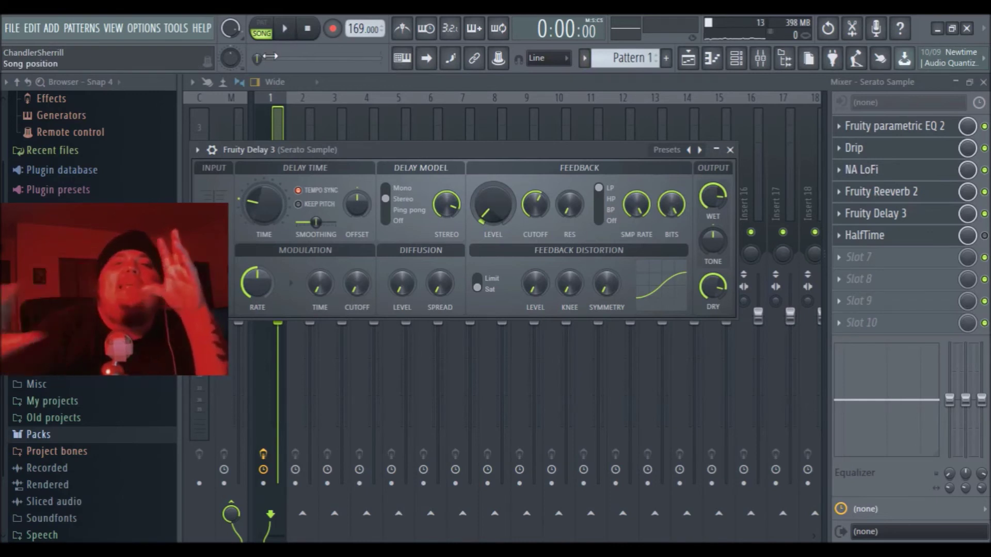
click(287, 28)
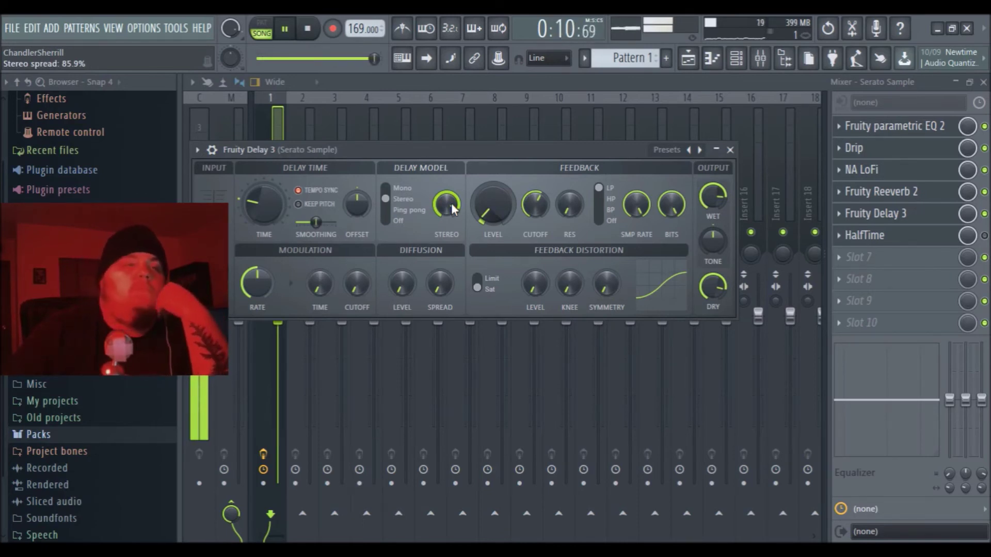
key(space)
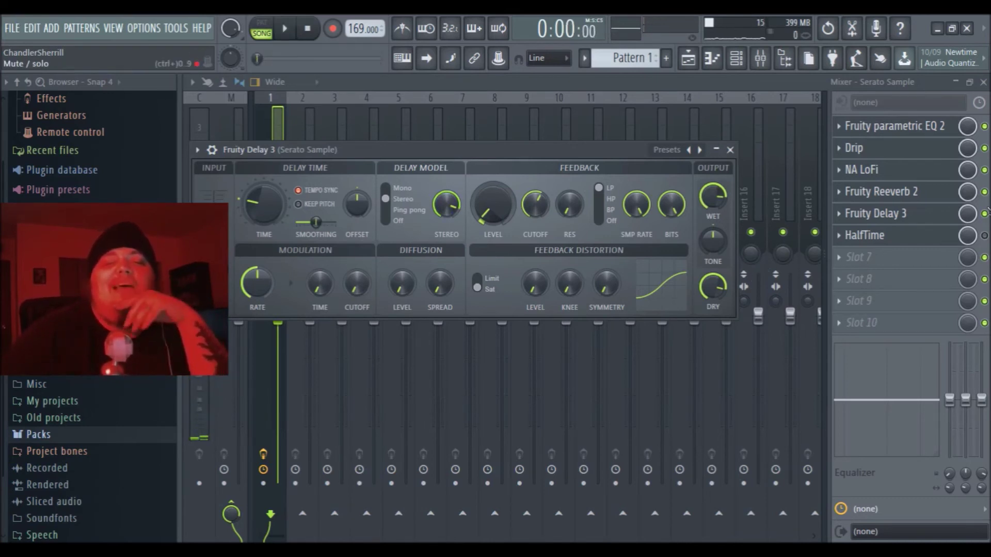
Enable the HalfTime effect on the Serato Sample track, open its settings and play the sample through it.
click(984, 237)
click(902, 240)
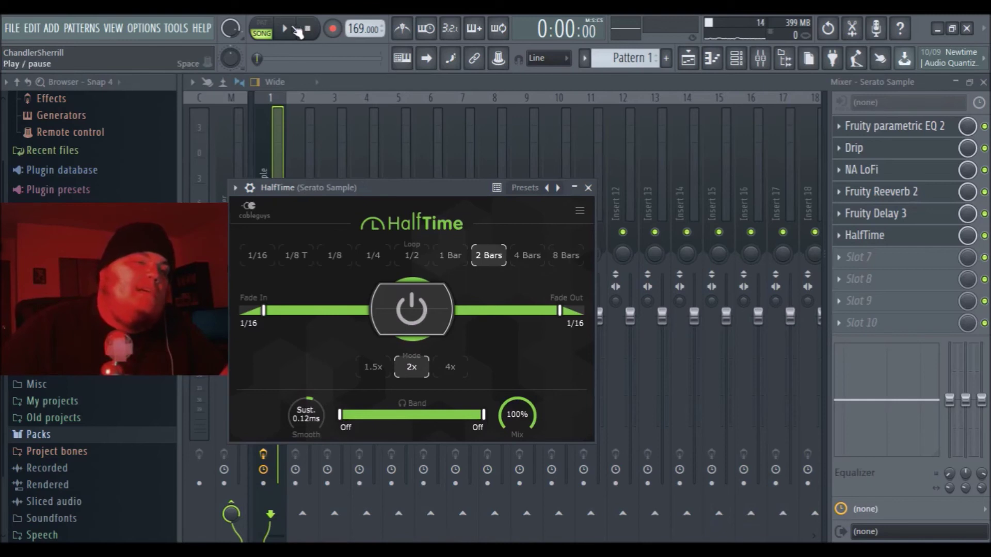
key(space)
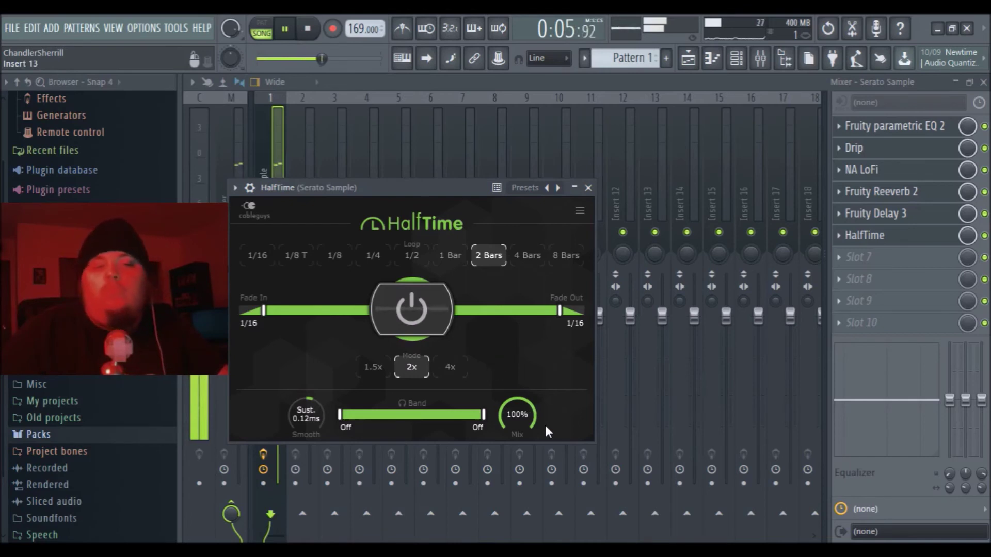
Set HalfTime's Mix to 31% and audition the sample with the reduced effect.
click(319, 31)
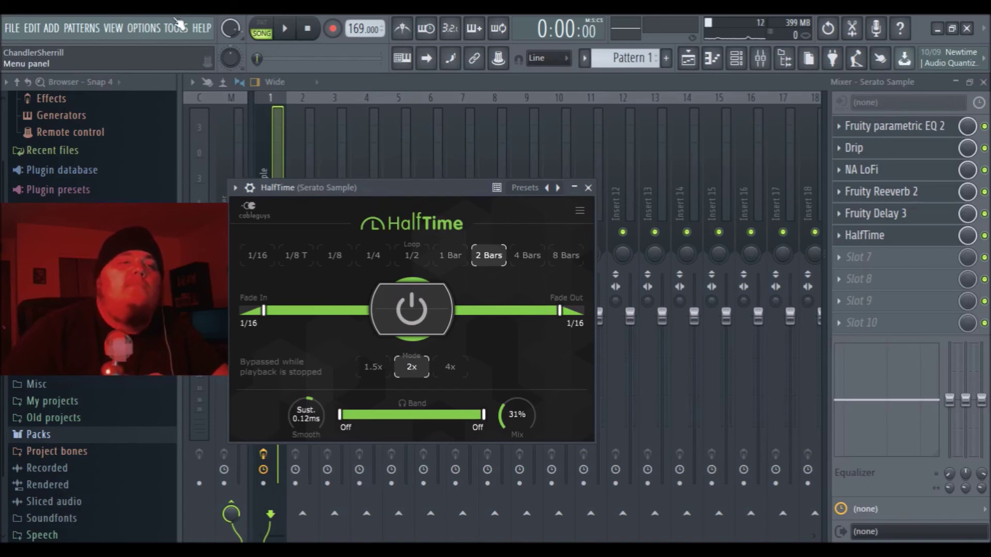
click(289, 23)
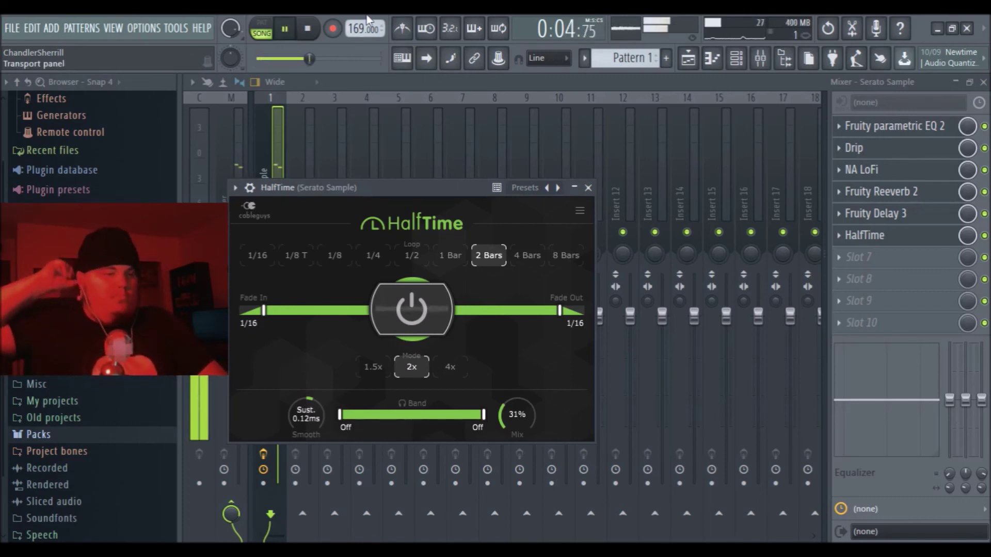
click(308, 30)
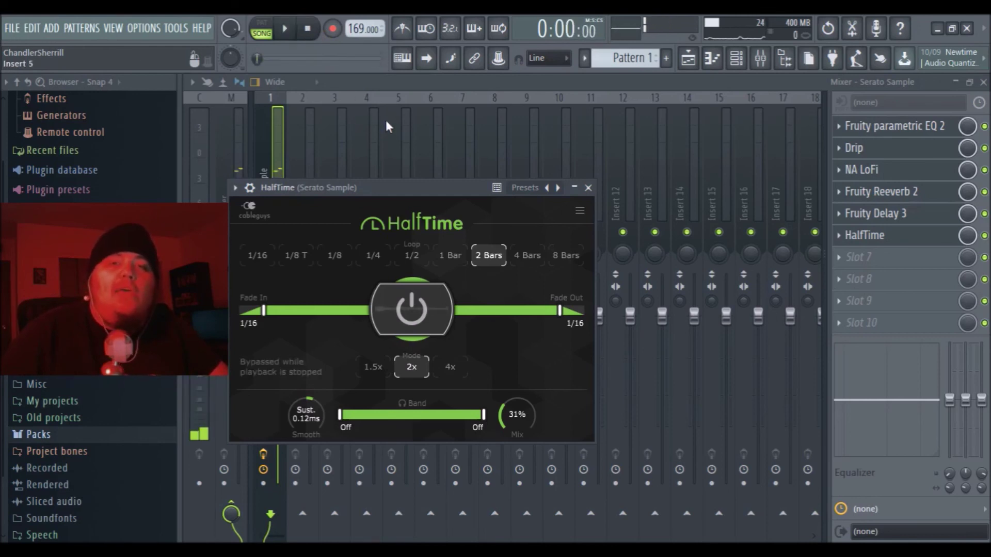